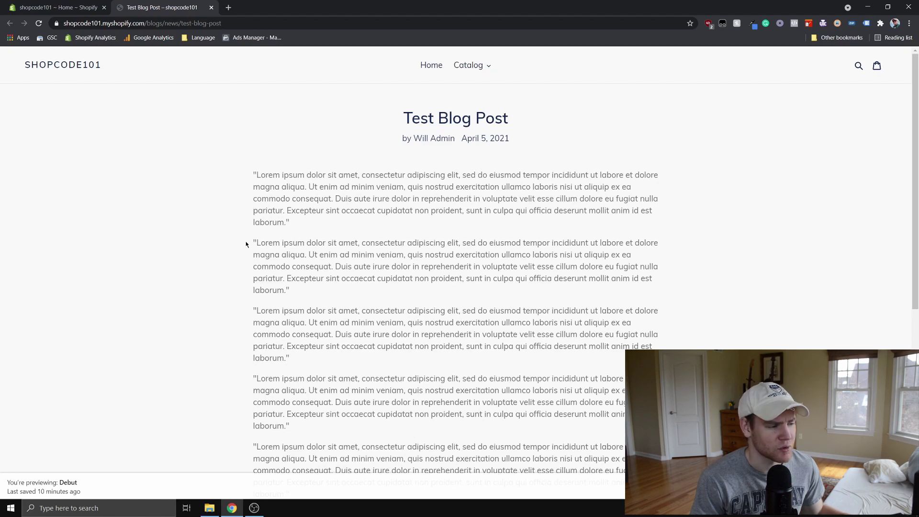
scroll(247, 241, down, 5)
- Select the post's final paragraph to review it, then clear the selection
triple_click(563, 335)
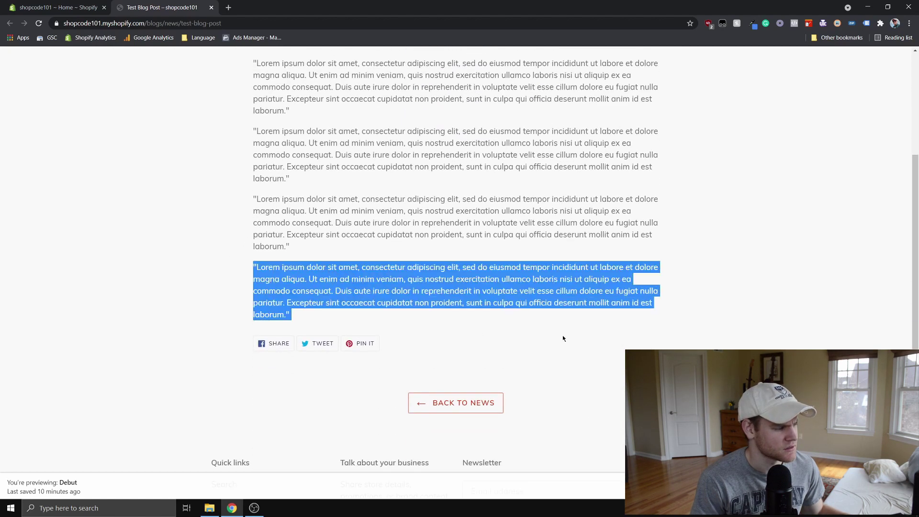
click(562, 336)
scroll(555, 338, up, 2)
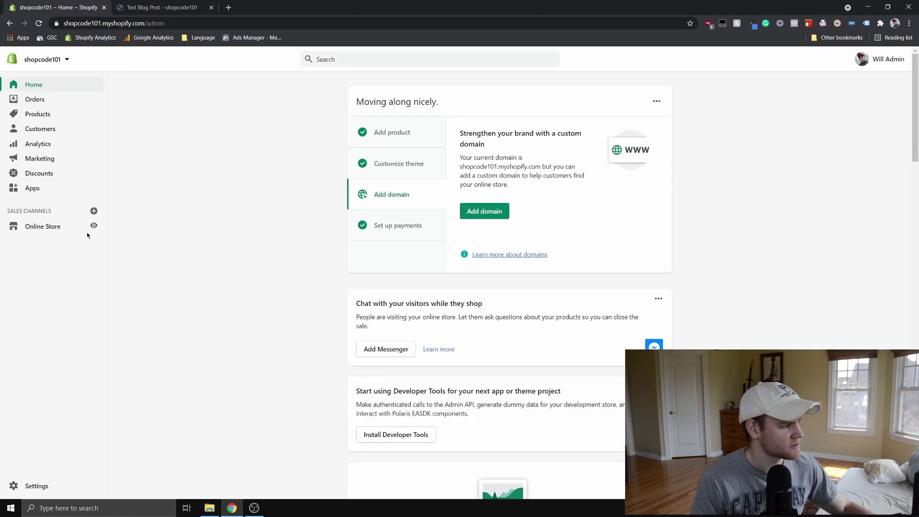
- Customize the current Debut theme from Online Store > Themes and start adding a section
click(42, 227)
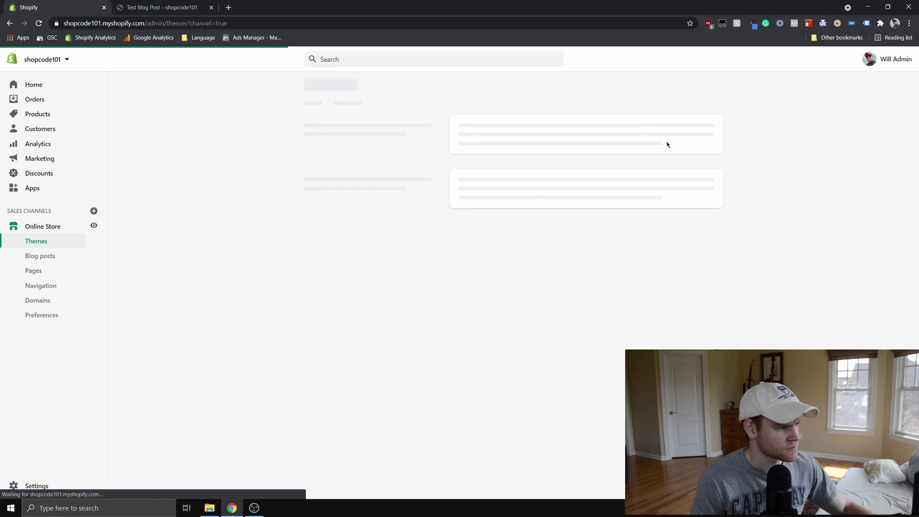
click(688, 190)
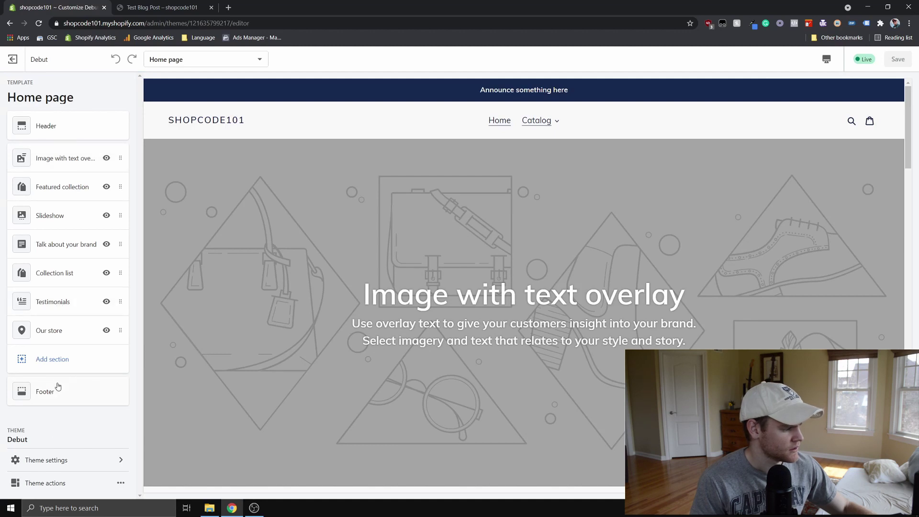
click(52, 359)
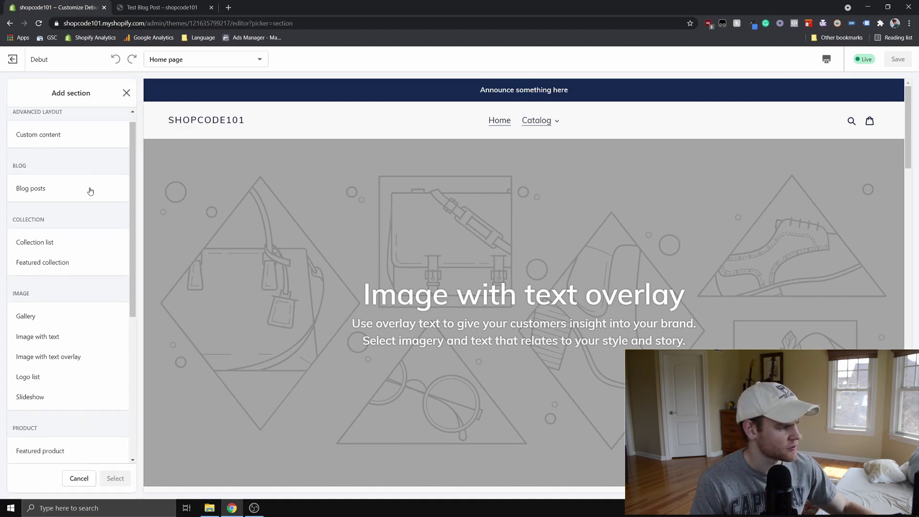
scroll(92, 221, down, 5)
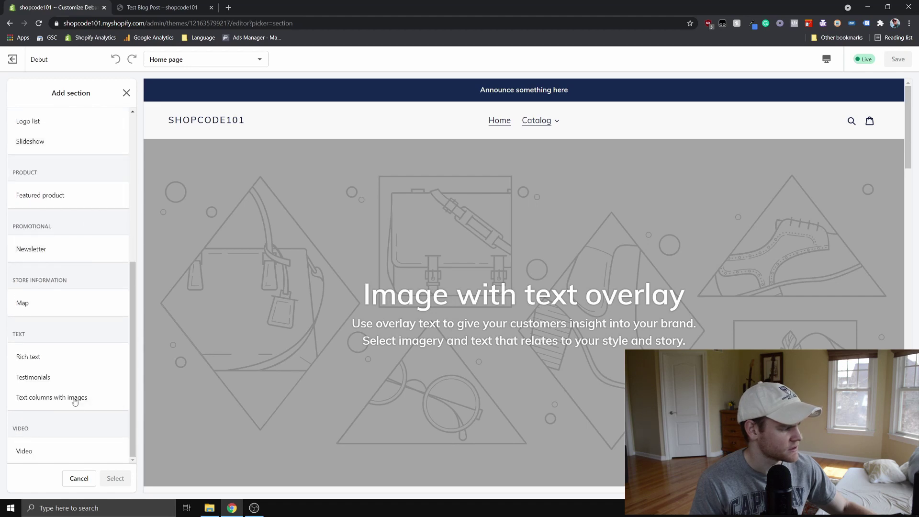
- Add the Newsletter section from Promotional to the home page and review its heading
click(72, 249)
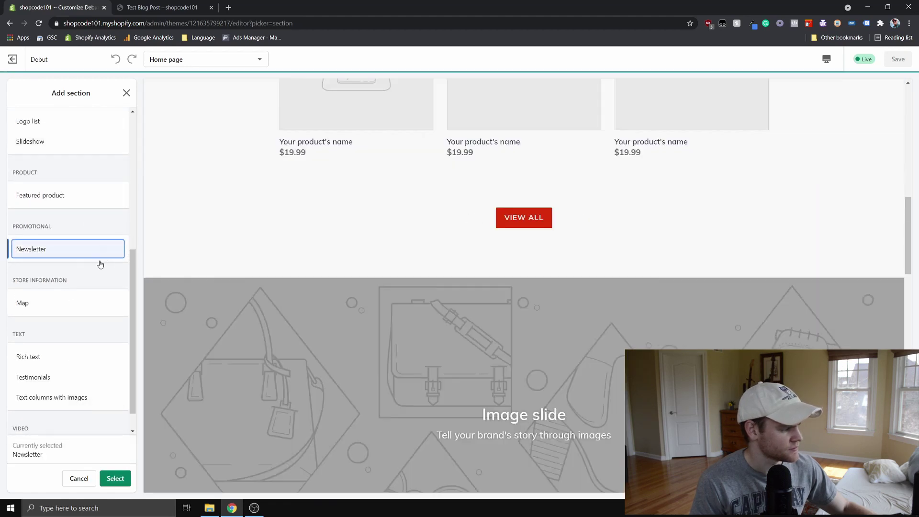
click(103, 255)
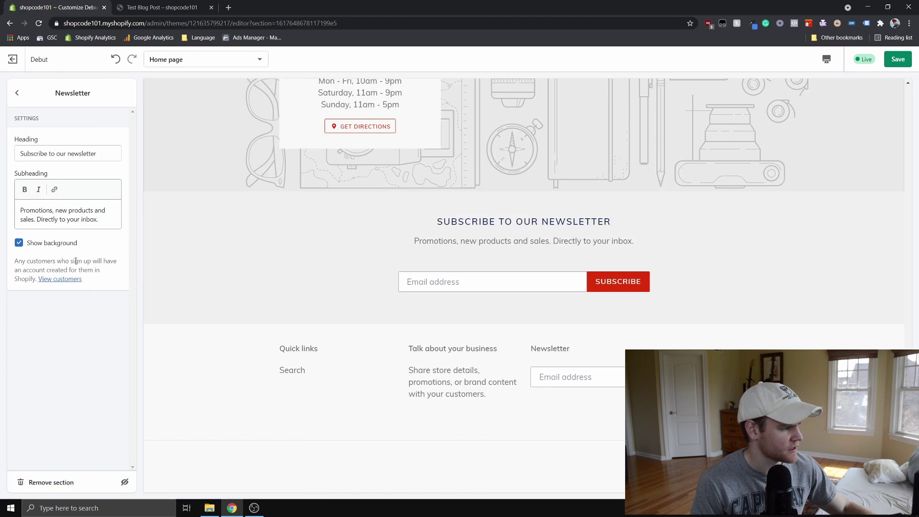
click(69, 153)
drag(97, 153, 21, 153)
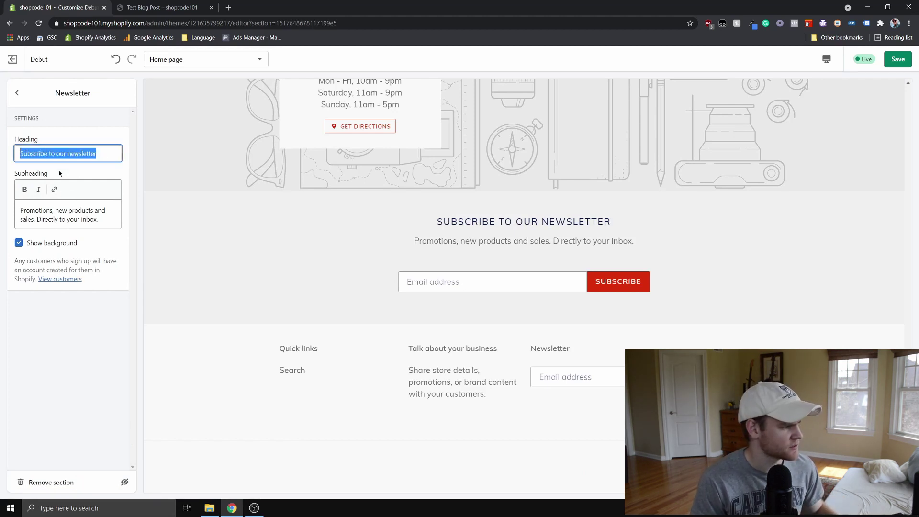
- Review the subheading and Show background toggle, then save the theme with the newsletter section
triple_click(72, 209)
click(83, 219)
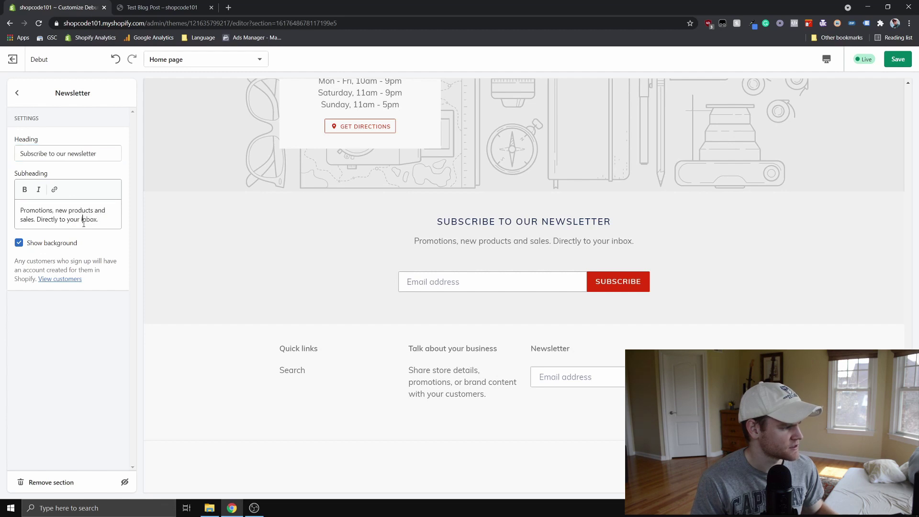
click(19, 243)
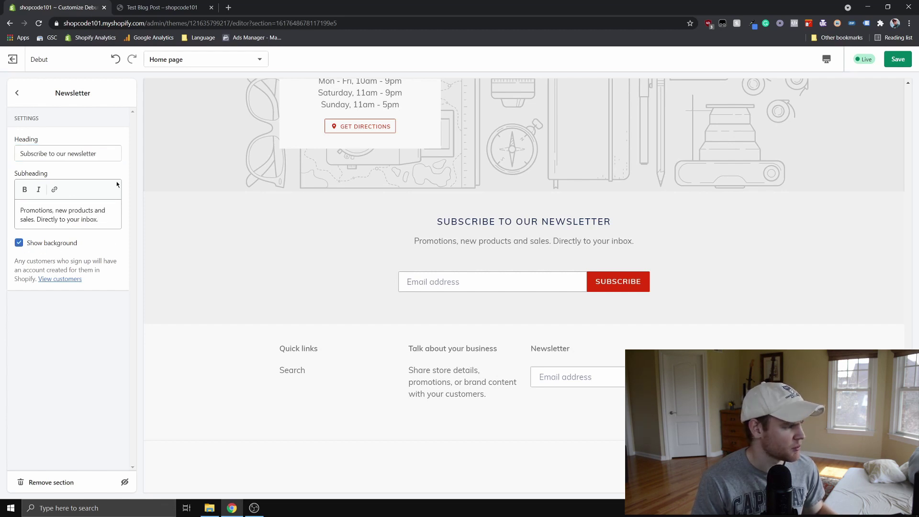
click(898, 59)
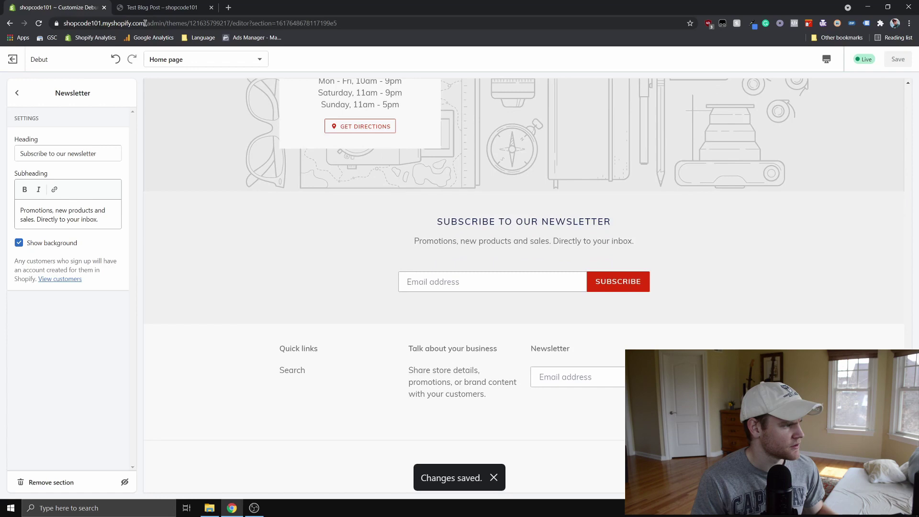
- Load the live storefront from the copied store domain in a new tab and start the element inspector
drag(165, 24, 63, 24)
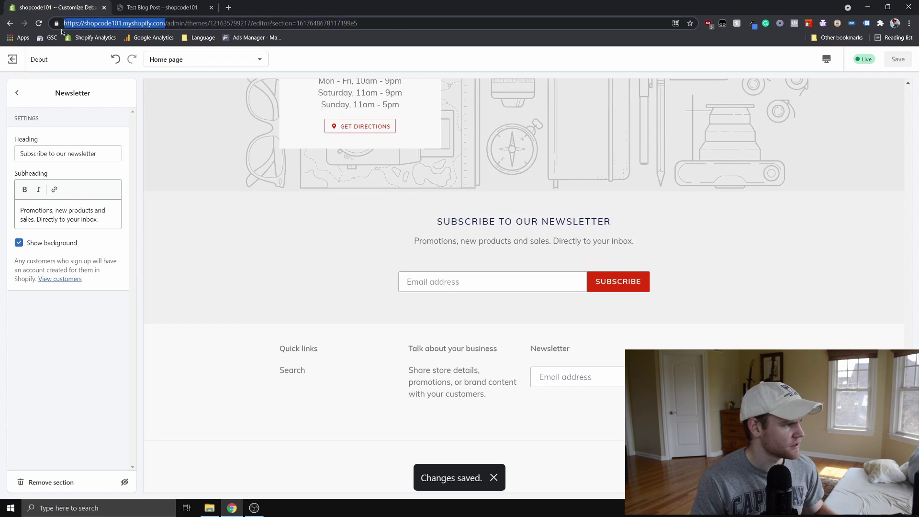
key(ctrl+c)
key(ctrl+t)
key(ctrl+v)
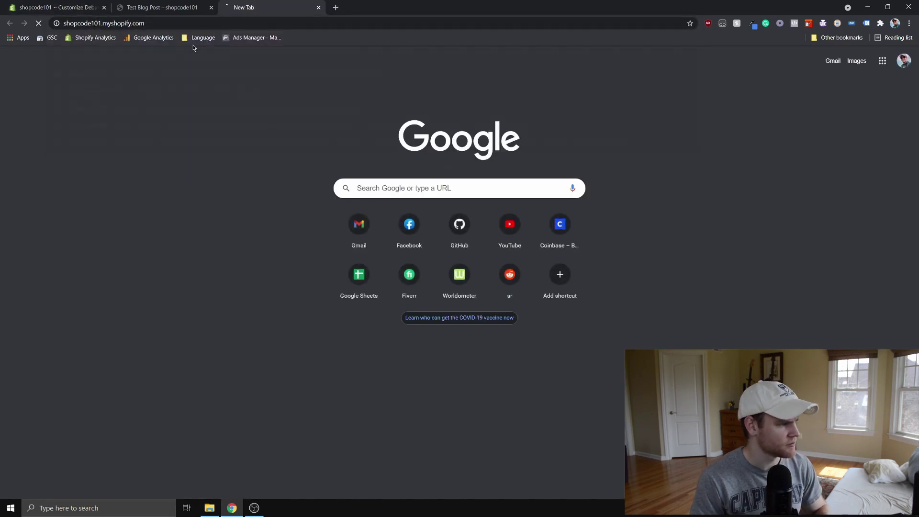
key(Return)
scroll(384, 142, down, 5)
scroll(431, 252, down, 5)
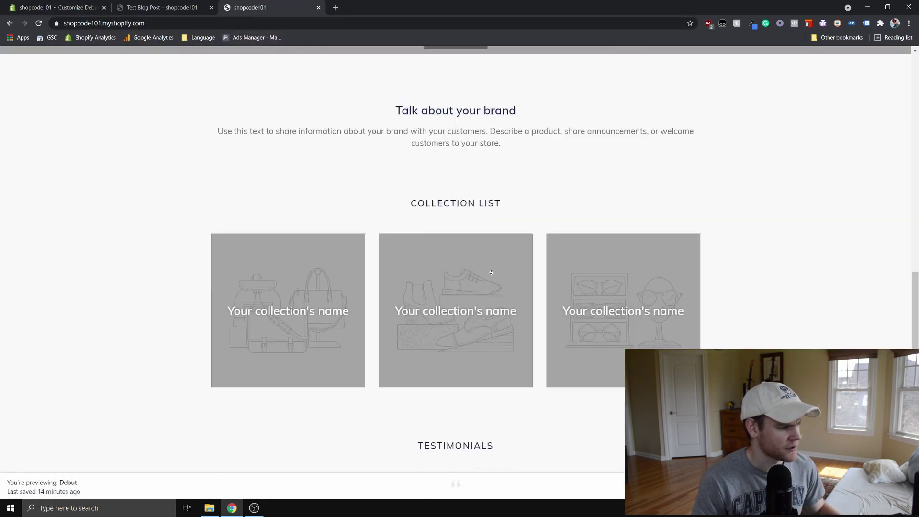
scroll(488, 265, down, 5)
scroll(488, 264, down, 2)
scroll(488, 264, down, 1)
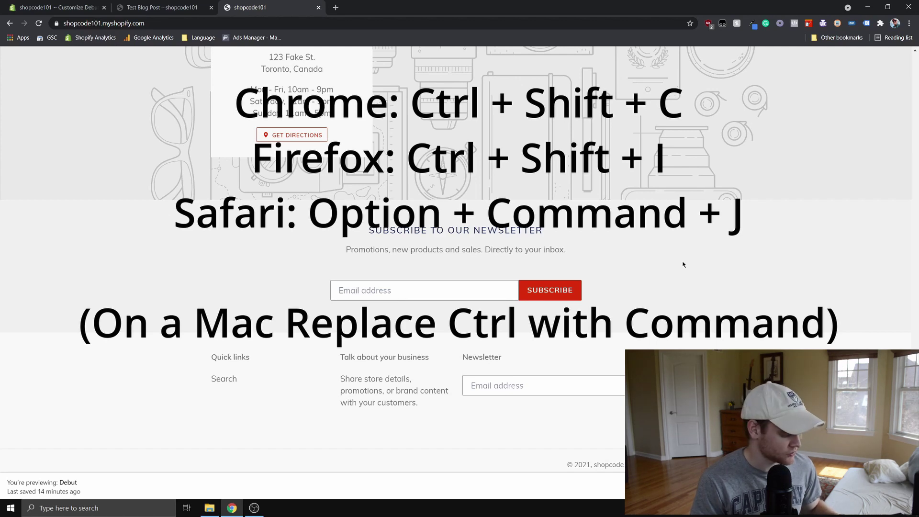
key(ctrl+shift+c)
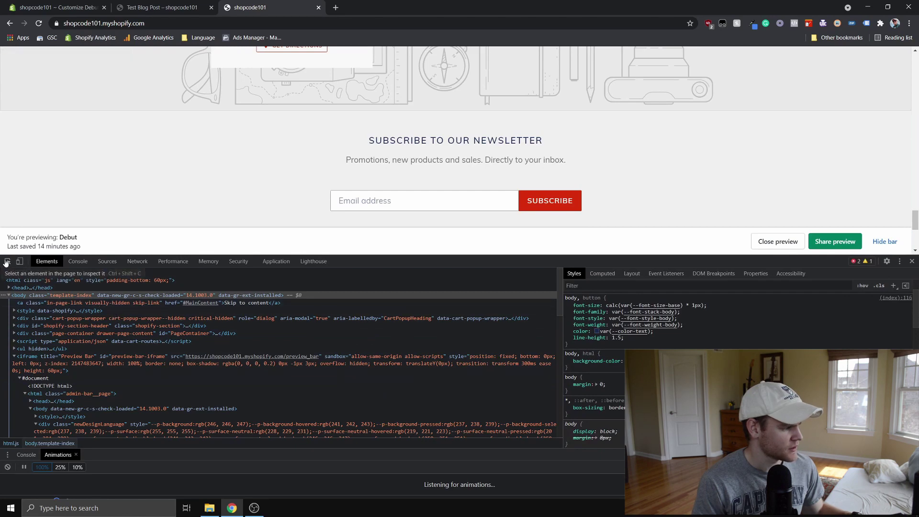
- Pick the storefront's newsletter section element with the inspect tool
click(9, 262)
click(8, 264)
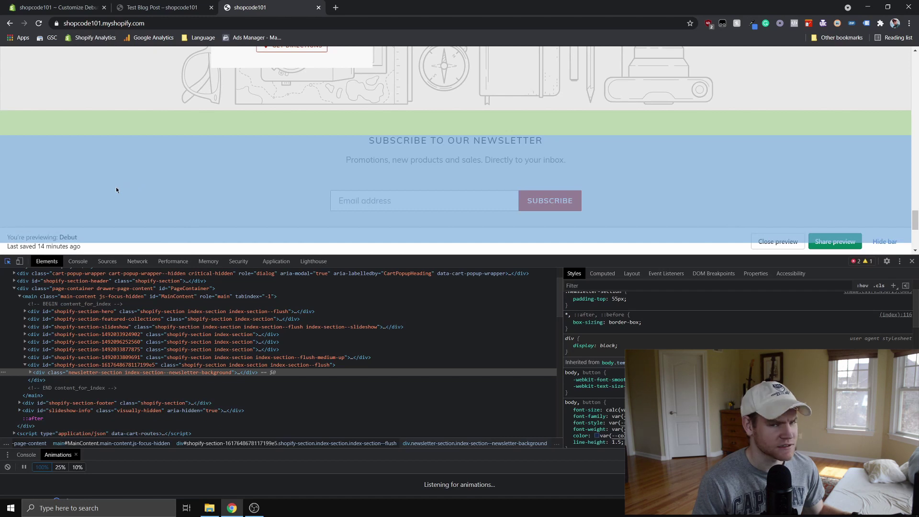
click(116, 187)
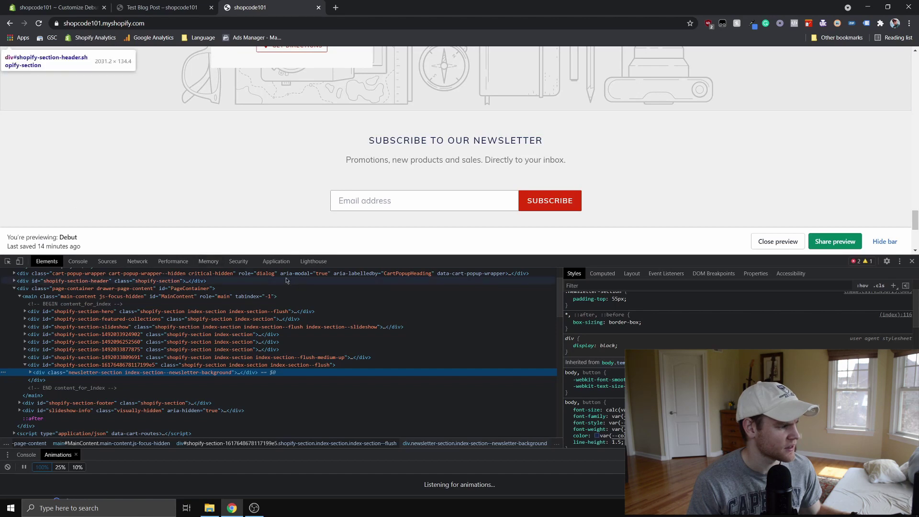
- Copy the newsletter section's HTML via Copy > Copy element and return to the customizer tab
right_click(181, 372)
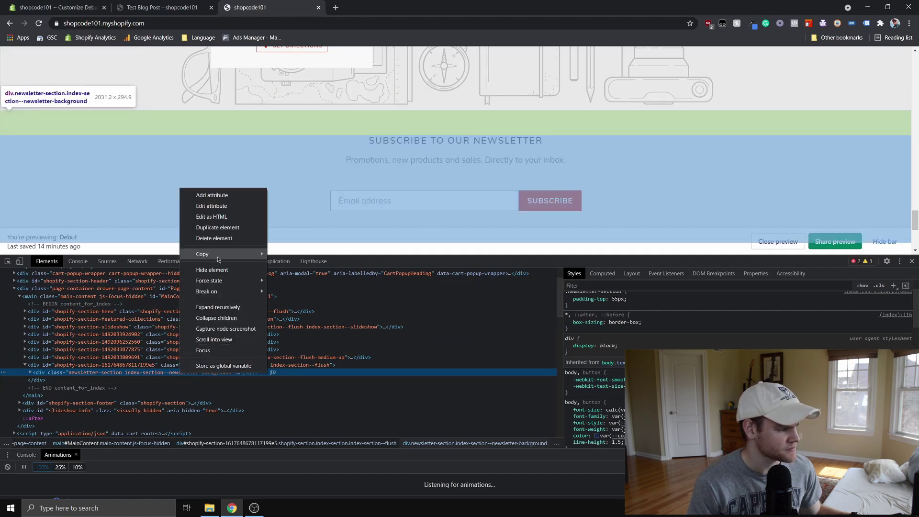
mouse_move(203, 254)
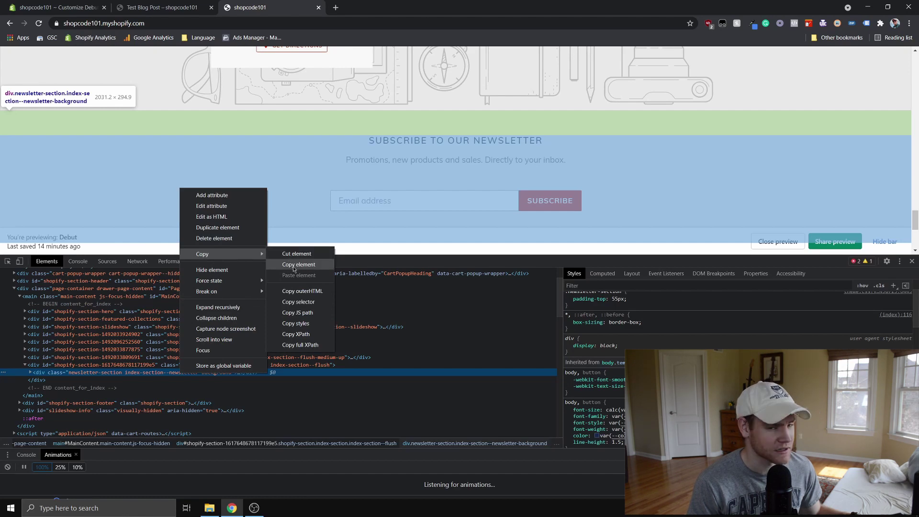
click(298, 264)
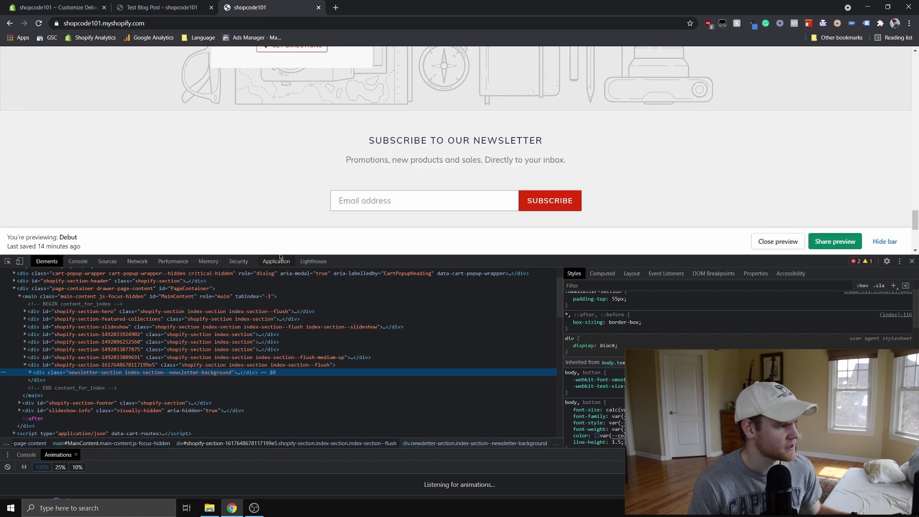
click(154, 7)
click(76, 6)
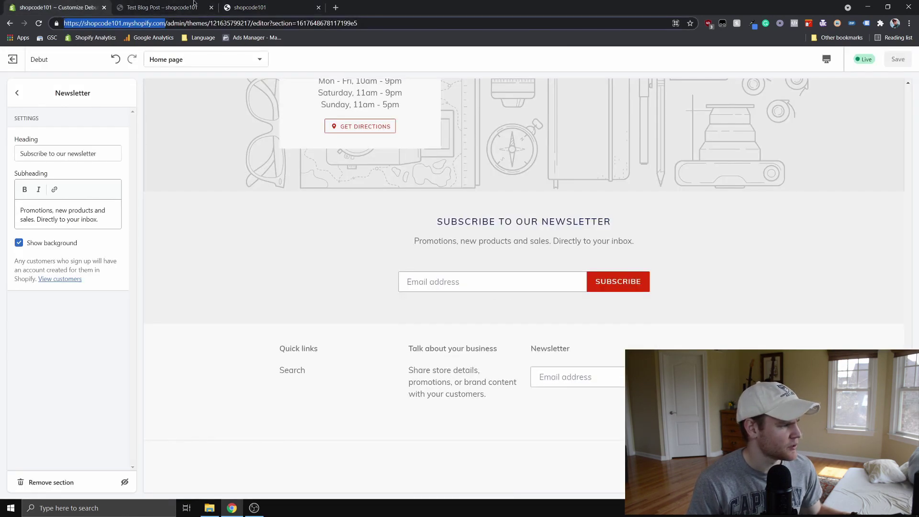
- Exit the theme editor back to the Themes page
click(187, 7)
scroll(208, 272, up, 8)
click(80, 6)
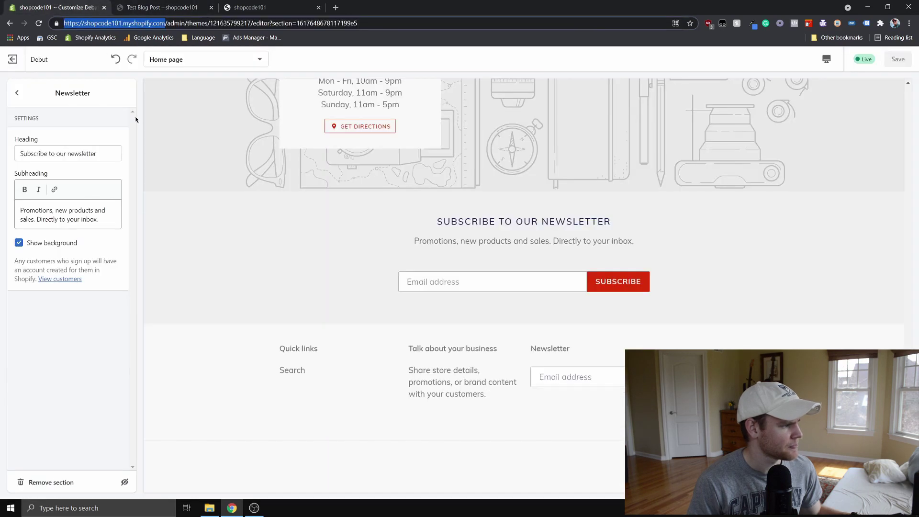
click(10, 60)
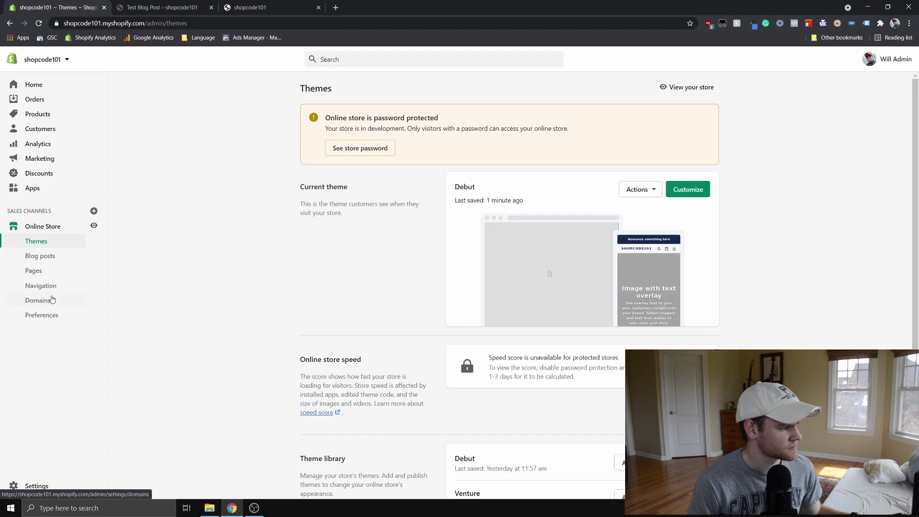
- Open Test Blog Post for editing from Online Store > Blog posts
click(41, 255)
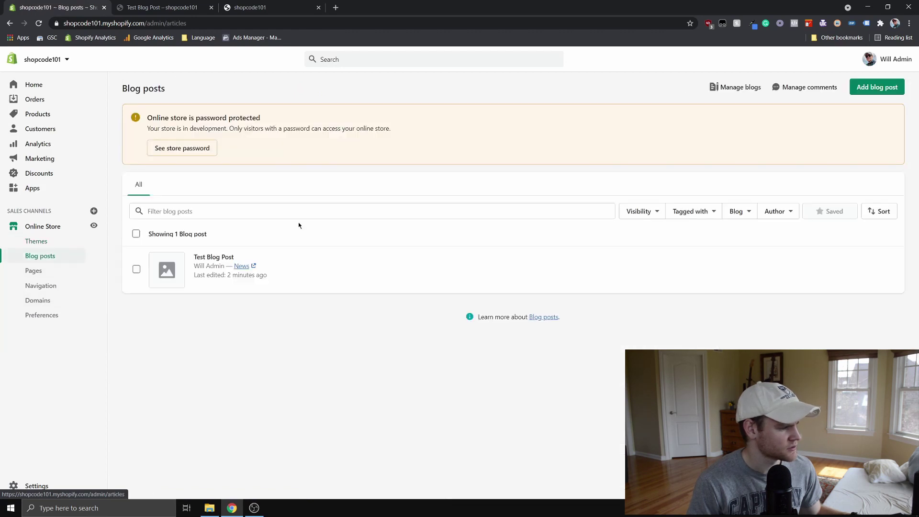
click(213, 257)
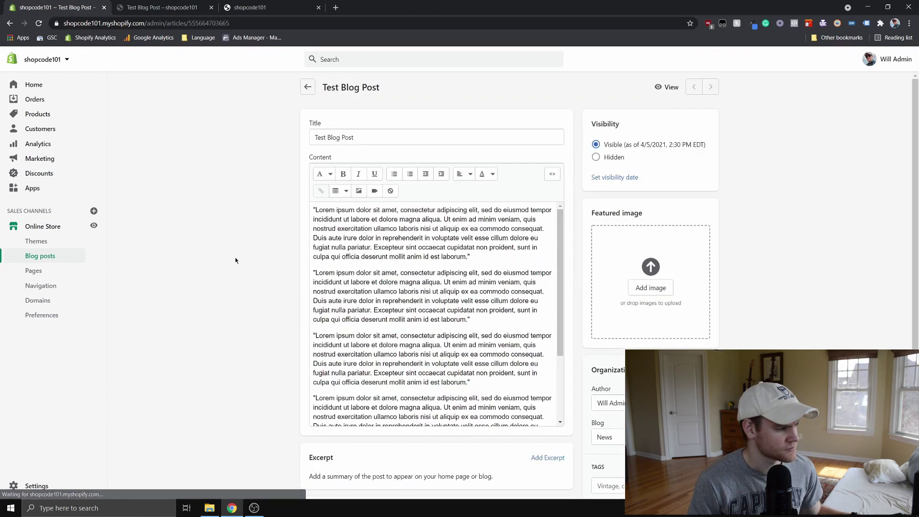
- Paste the copied newsletter section HTML on a new line after the last </p> in Show HTML view
click(553, 176)
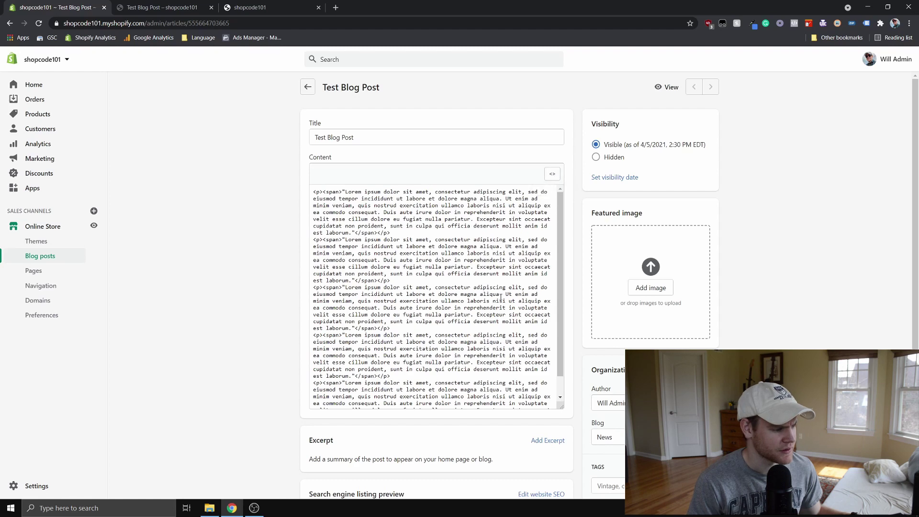
scroll(502, 296, down, 3)
click(412, 400)
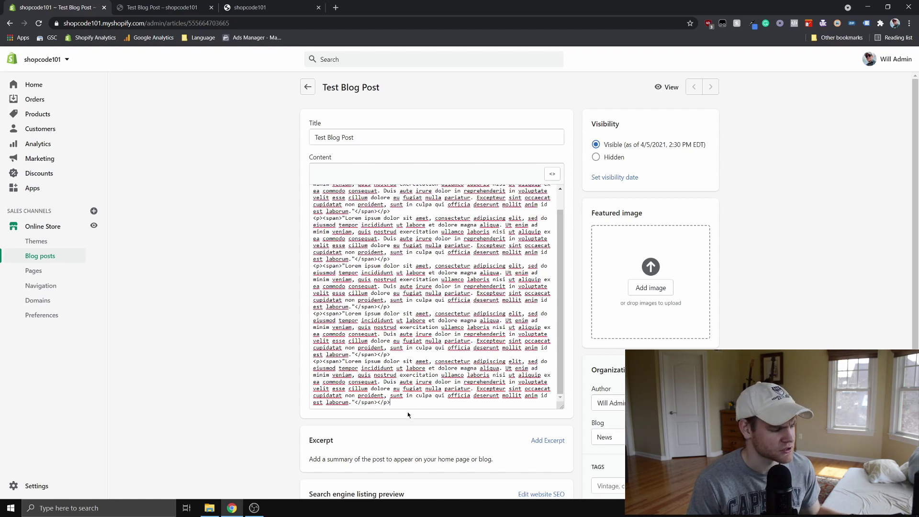
key(Return)
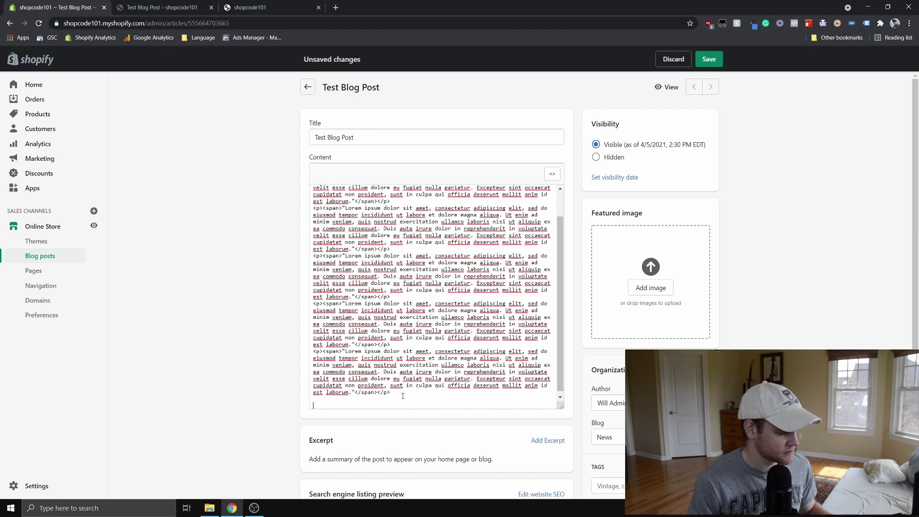
key(ctrl+v)
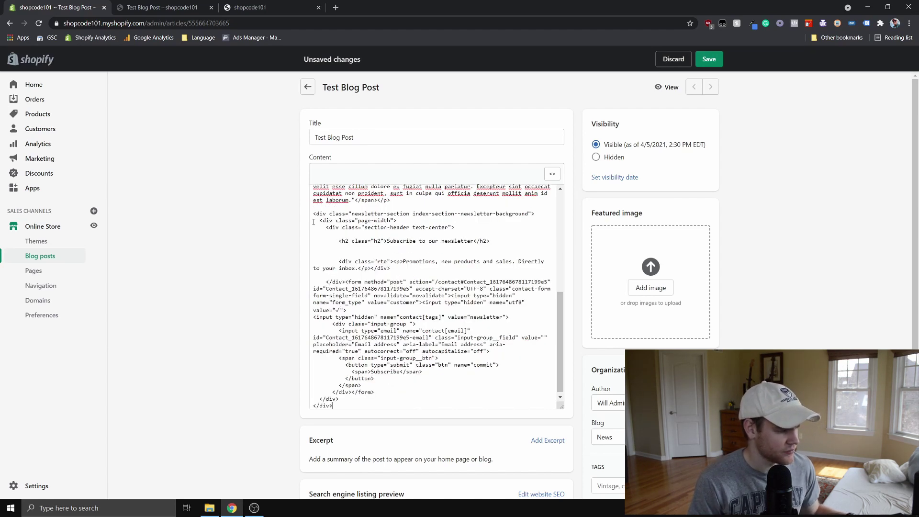
- Save the Test Blog Post and view it live
click(709, 59)
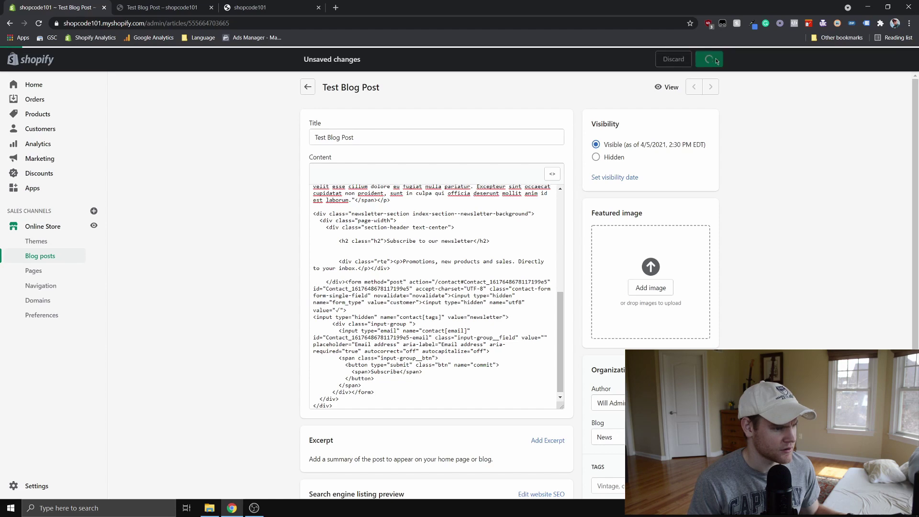
scroll(431, 288, up, 3)
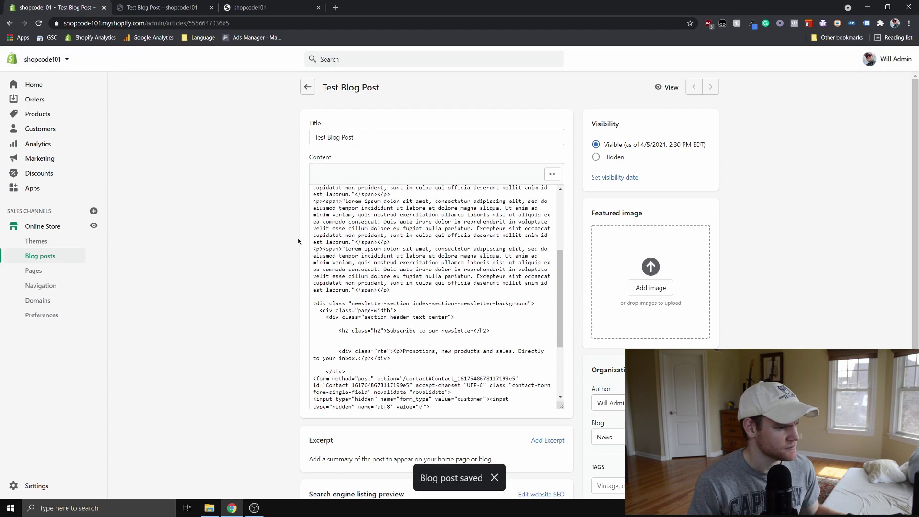
click(667, 87)
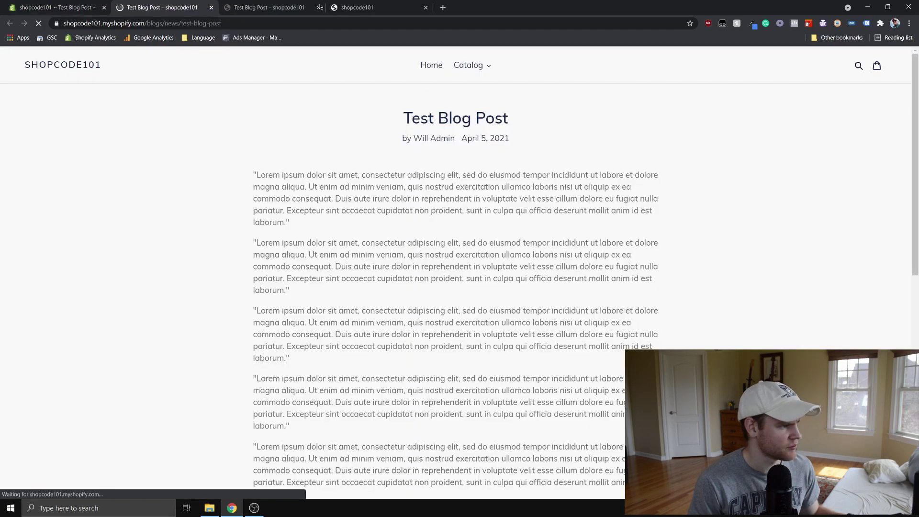
scroll(358, 175, down, 5)
scroll(365, 184, down, 3)
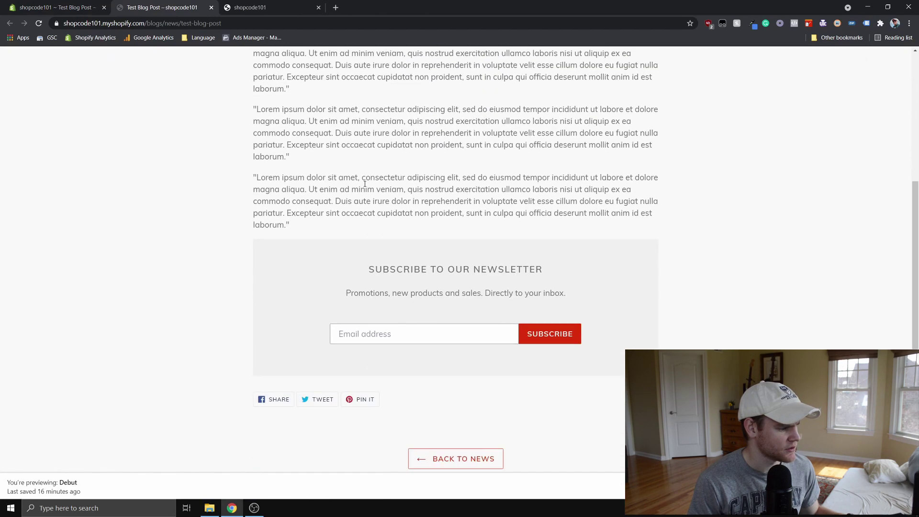
- Highlight the live post's newsletter heading and subtitle, then switch to the Customers admin tab
drag(320, 257, 580, 308)
click(586, 304)
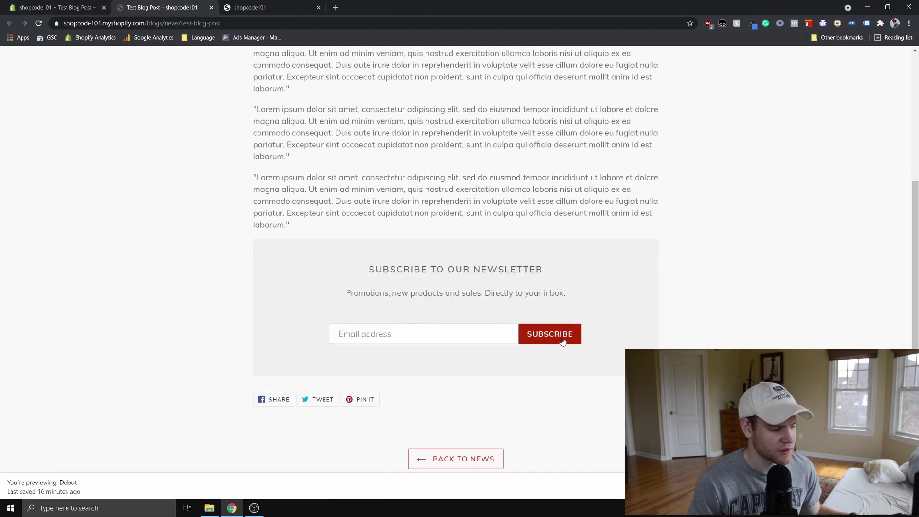
key(ctrl+shift+Tab)
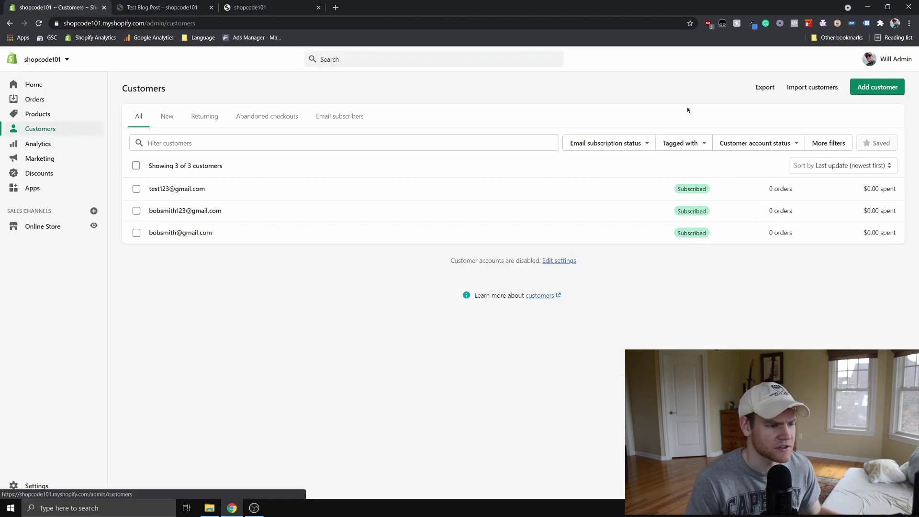